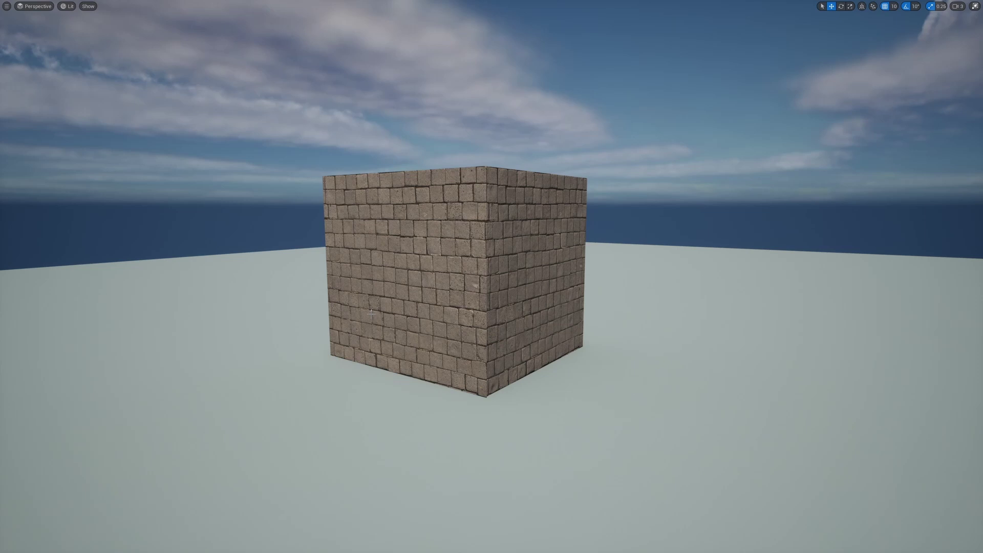
Scale the brick cube along X into a wide, flat wall.
{"action": "left_click", "coordinate": [392, 297]}
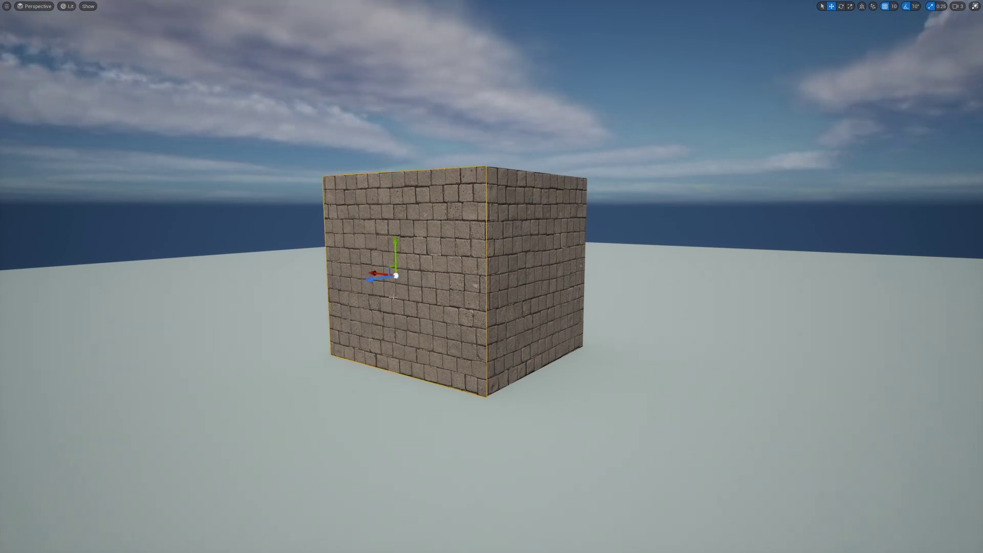
{"action": "key", "text": "r"}
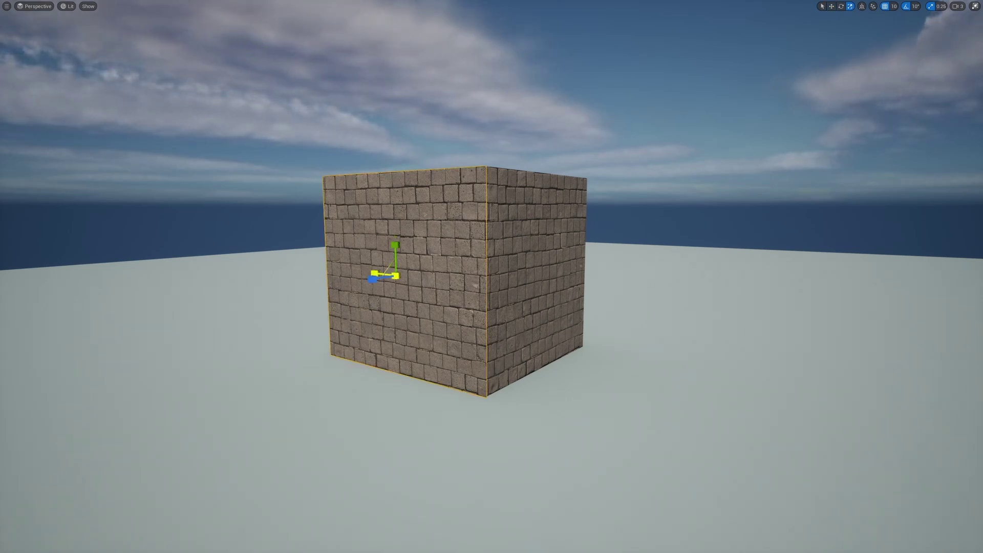
{"action": "left_click_drag", "start_coordinate": [378, 274], "coordinate": [487, 274]}
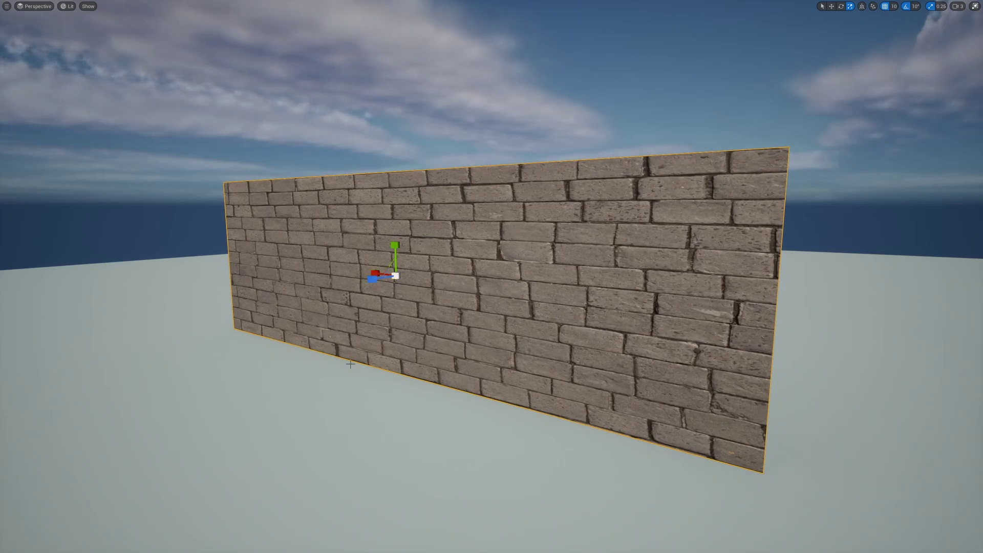
Face the wall in game view and raise MI_ScalingTexture1's Tiling X to 2.16.
{"action": "key", "text": "g"}
{"action": "right_click_drag", "start_coordinate": [331, 392], "coordinate": [348, 387]}
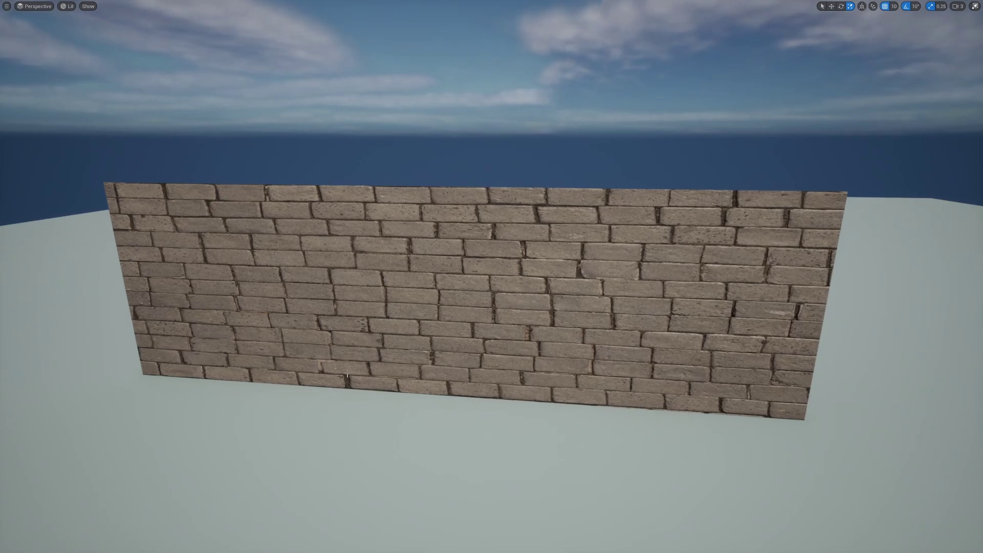
{"action": "key", "text": "alt+Tab"}
{"action": "left_click_drag", "start_coordinate": [845, 117], "coordinate": [860, 117]}
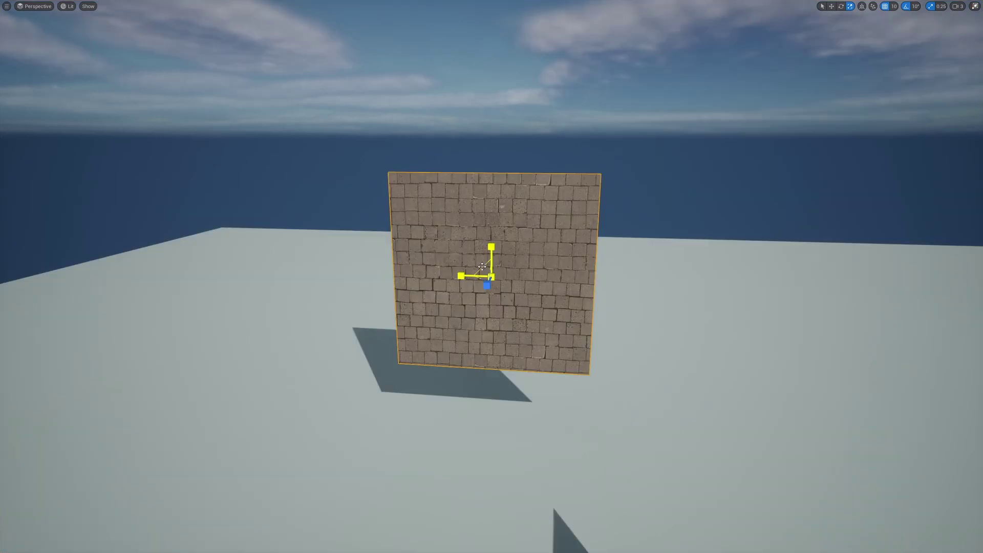
Scale one wall up uniformly, slide it along X, and lift the other wall along Z.
{"action": "left_click_drag", "start_coordinate": [490, 276], "coordinate": [535, 270]}
{"action": "key", "text": "w"}
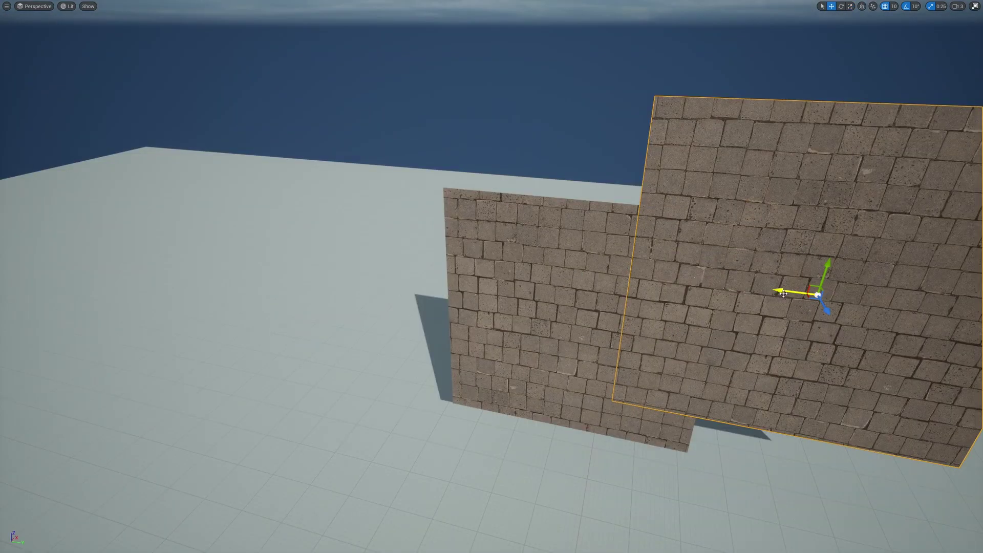
{"action": "left_click_drag", "start_coordinate": [789, 293], "coordinate": [354, 241]}
{"action": "key", "text": "Escape"}
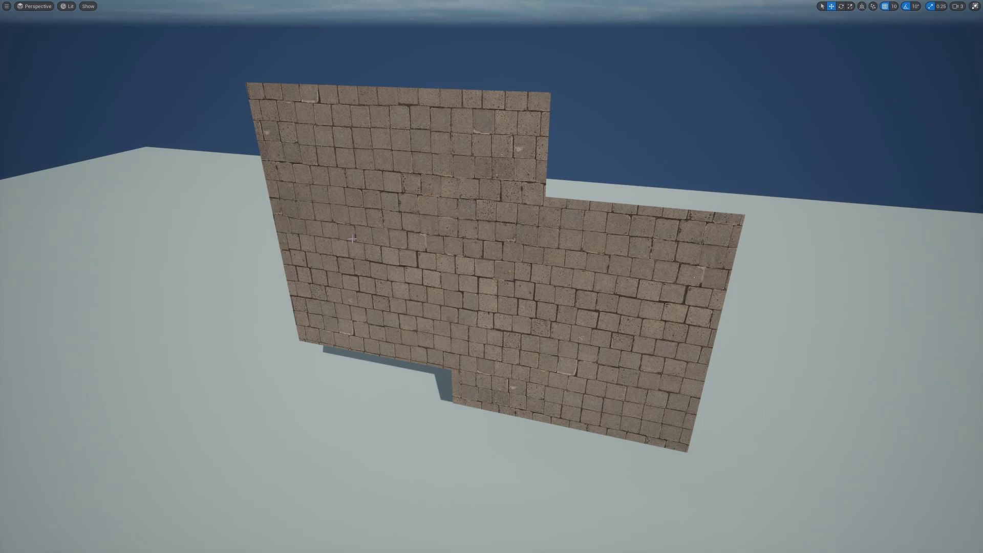
{"action": "left_click", "coordinate": [348, 240]}
{"action": "left_click_drag", "start_coordinate": [394, 210], "coordinate": [389, 77]}
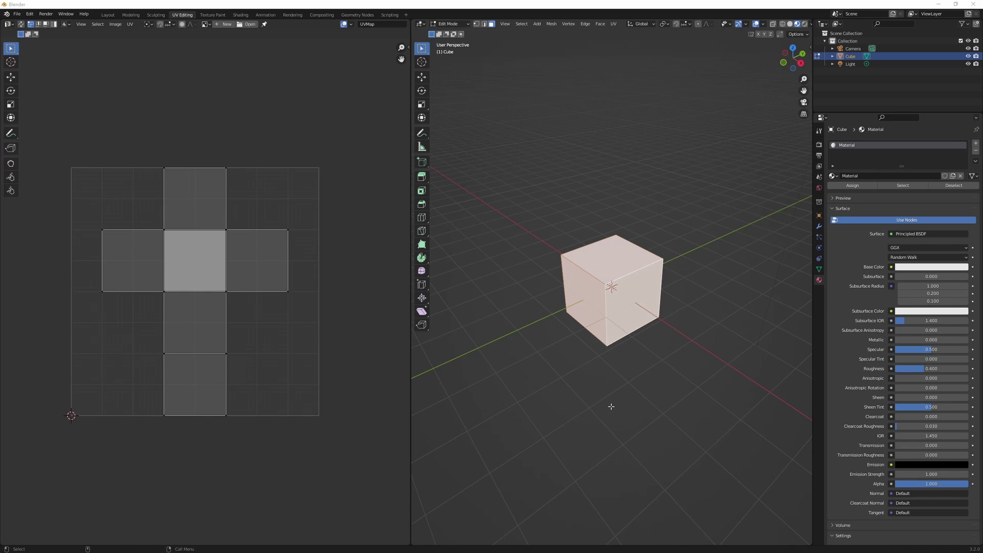
{"action": "key", "text": "alt+a"}
{"action": "left_click", "coordinate": [623, 251]}
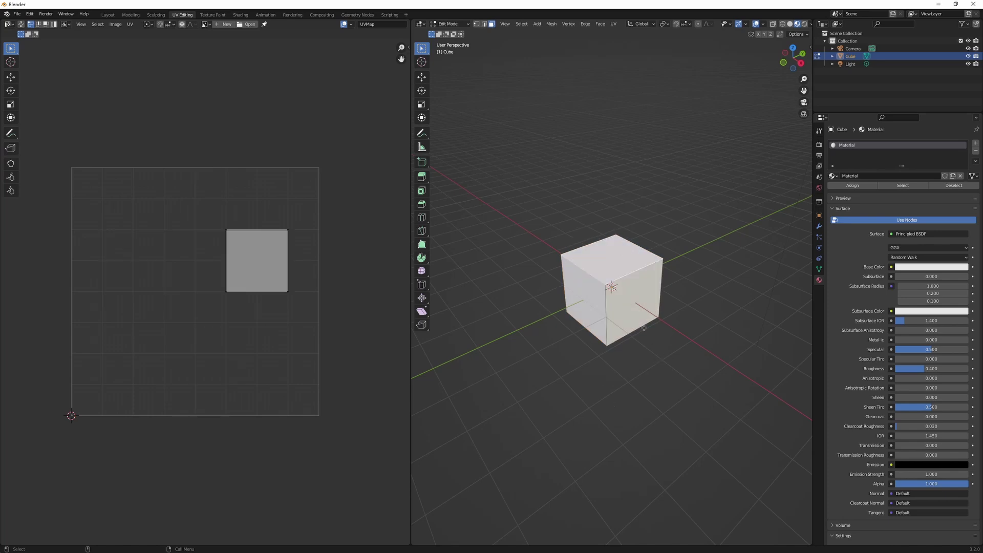
{"action": "key", "text": "alt+a"}
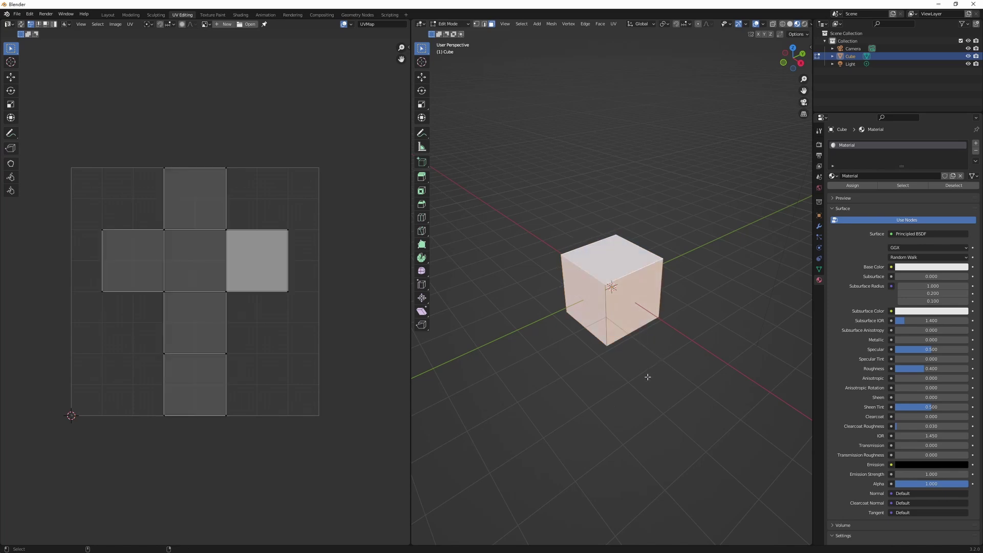
{"action": "key", "text": "a"}
{"action": "left_click", "coordinate": [602, 265]}
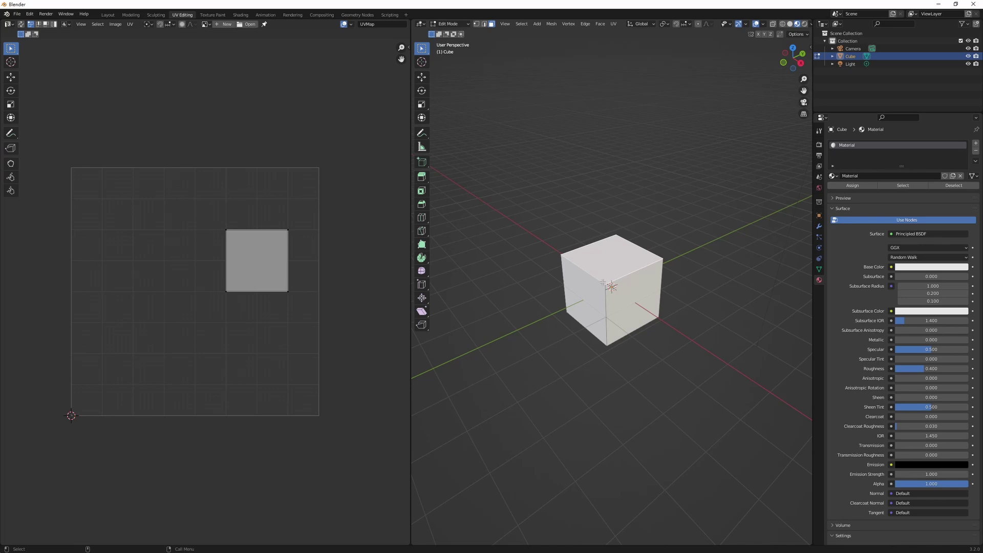
{"action": "left_click", "coordinate": [591, 309]}
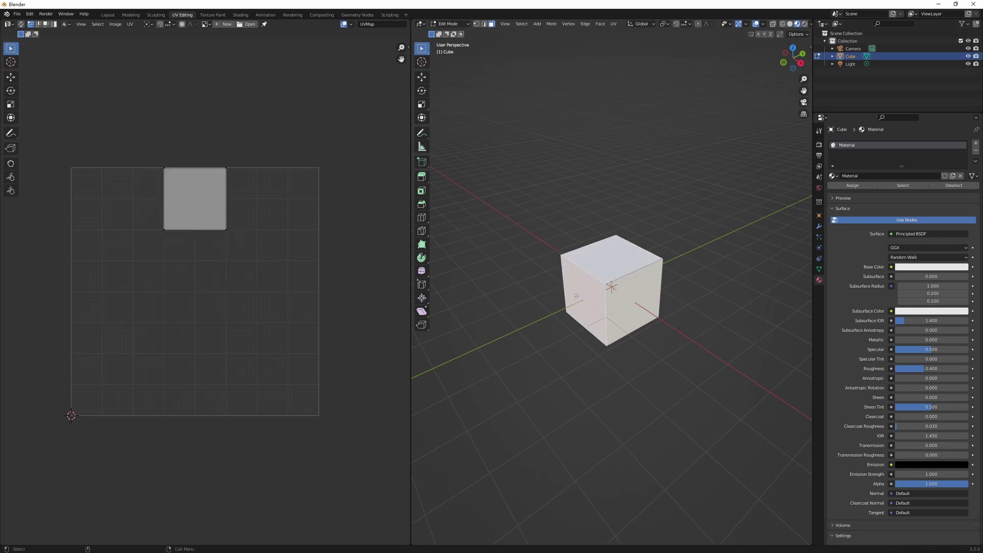
{"action": "left_click", "coordinate": [576, 296]}
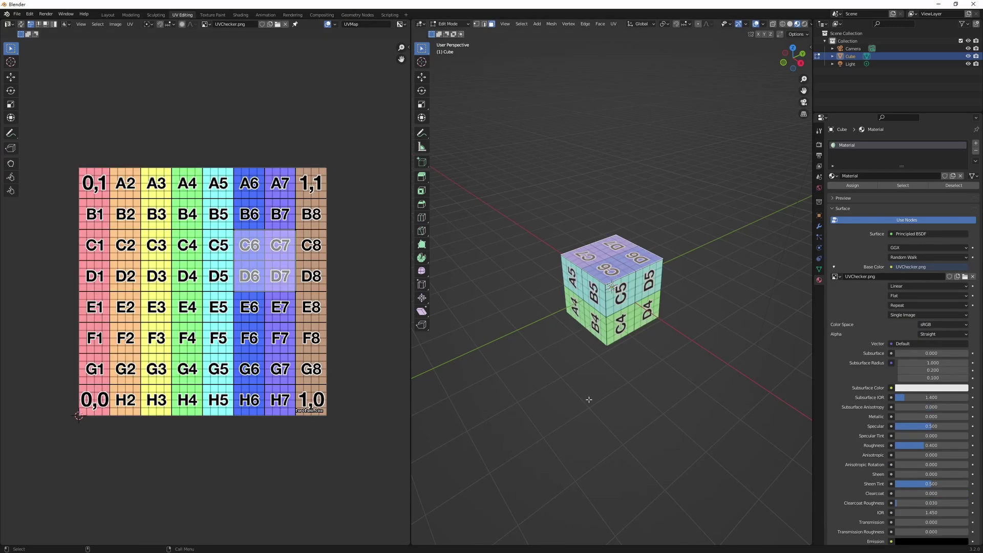
Select a left-side cube face and box-select its A4–B5 checker cells in the UV layout.
{"action": "mouse_move", "coordinate": [619, 374]}
{"action": "middle_mouse_down"}
{"action": "mouse_move", "coordinate": [629, 369]}
{"action": "mouse_move", "coordinate": [627, 383]}
{"action": "mouse_move", "coordinate": [635, 363]}
{"action": "middle_mouse_up"}
{"action": "left_click", "coordinate": [572, 290]}
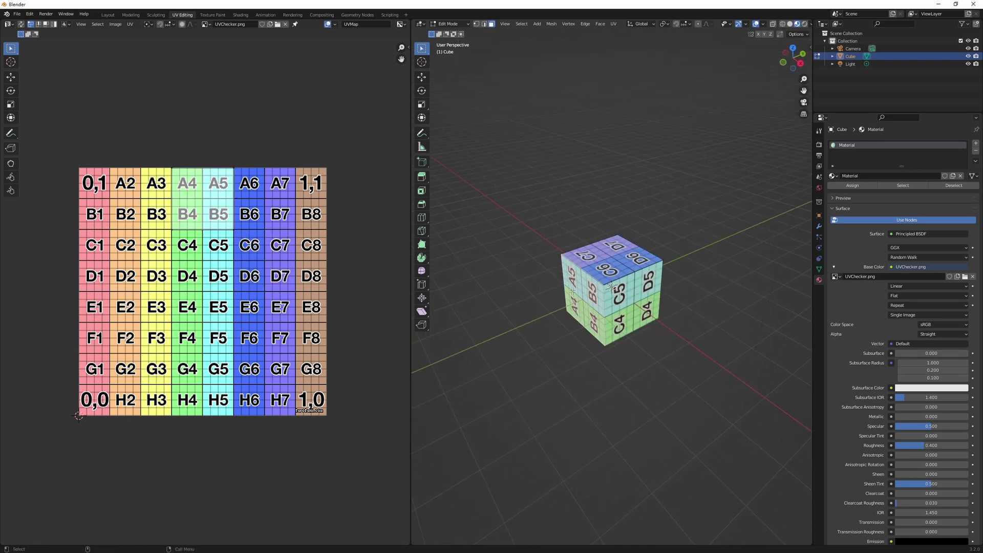
{"action": "left_click_drag", "start_coordinate": [151, 146], "coordinate": [279, 282]}
{"action": "middle_click_drag", "start_coordinate": [549, 325], "coordinate": [614, 264]}
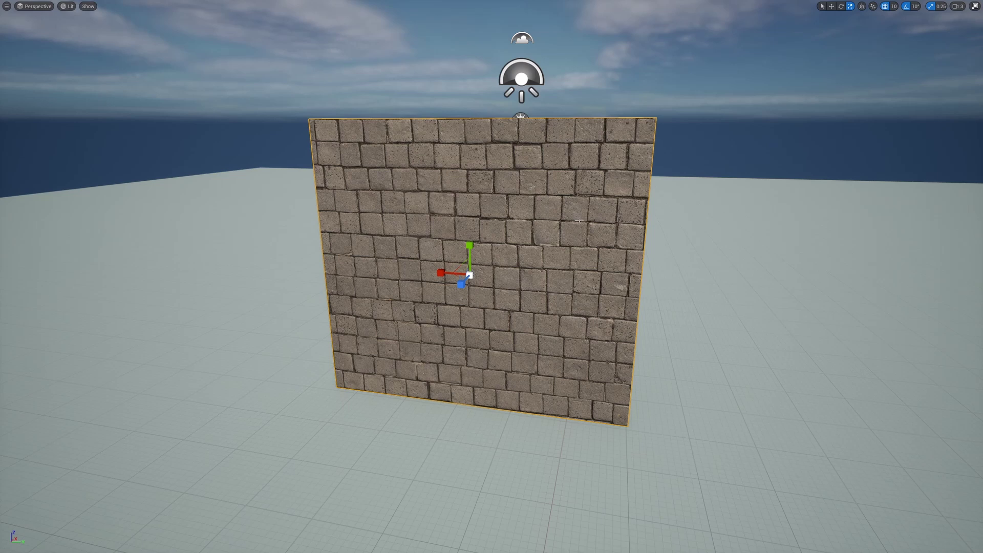
Stretch the brick wall much wider along the X axis.
{"action": "left_click_drag", "start_coordinate": [440, 273], "coordinate": [289, 271]}
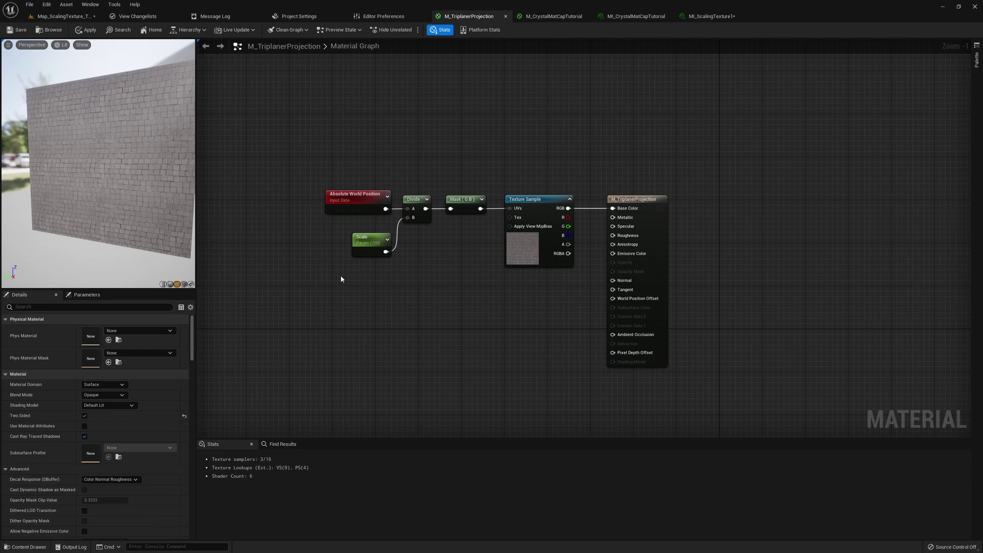
{"action": "left_click_drag", "start_coordinate": [461, 199], "coordinate": [461, 204]}
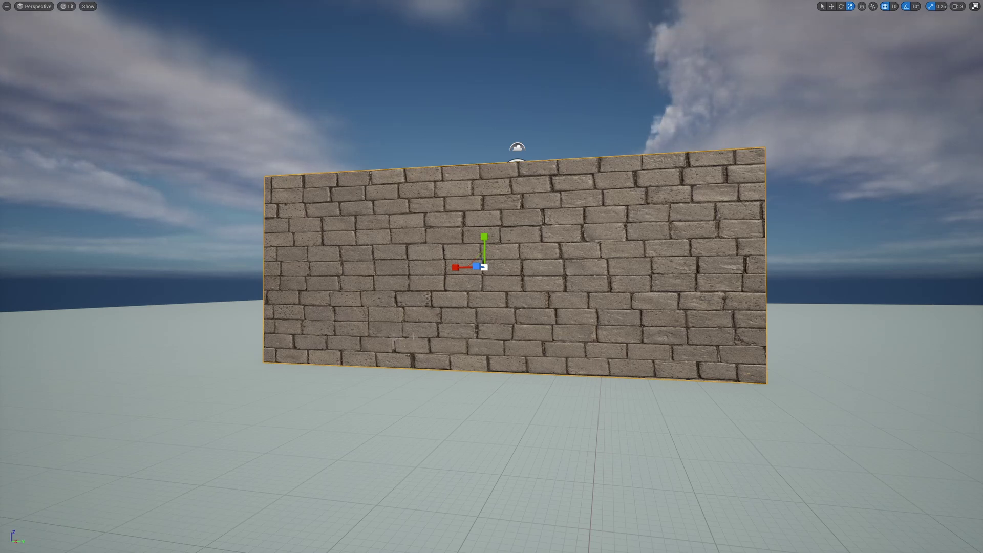
Apply MI_TriplanerProjection to the wall, then stretch it wider and taller.
{"action": "key", "text": "ctrl+space"}
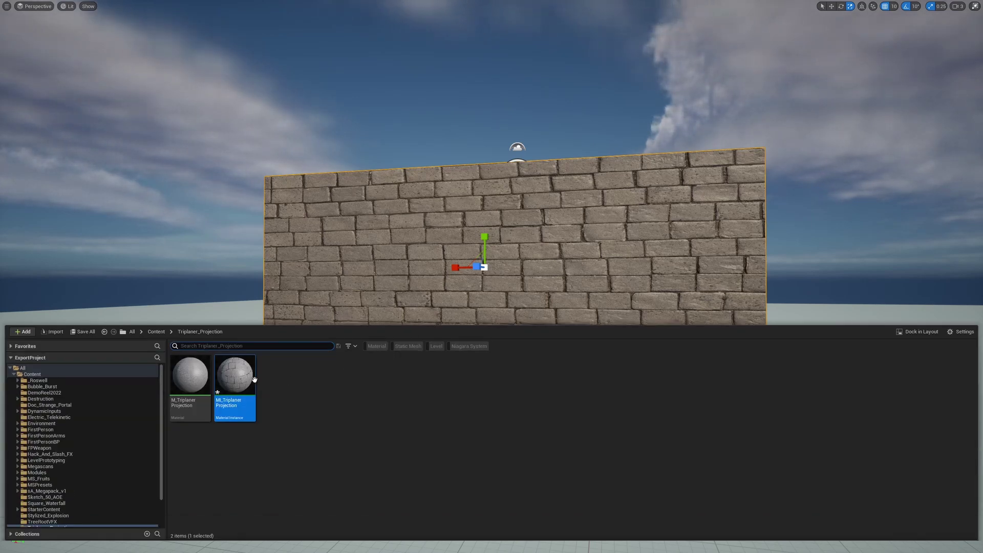
{"action": "left_click_drag", "start_coordinate": [237, 386], "coordinate": [441, 258]}
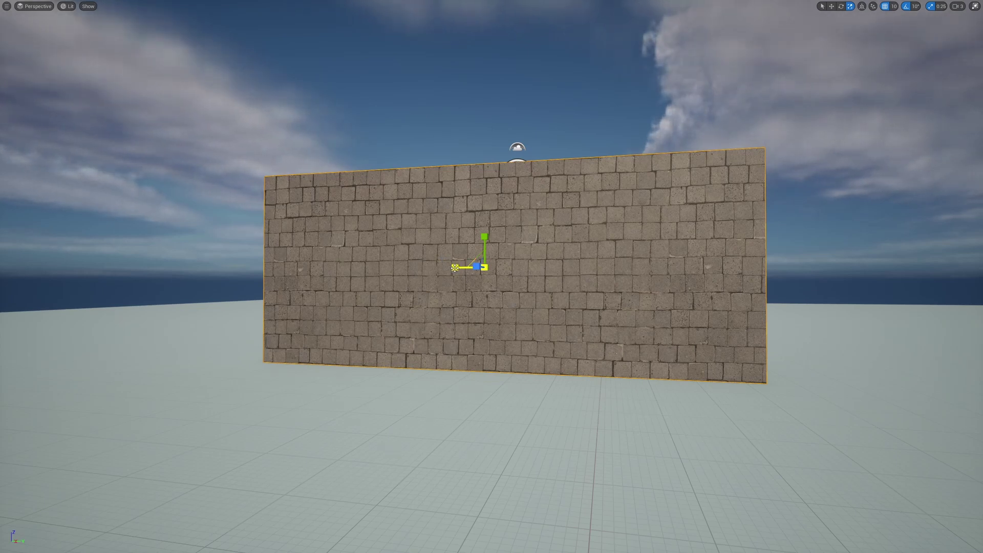
{"action": "left_click_drag", "start_coordinate": [455, 267], "coordinate": [358, 268]}
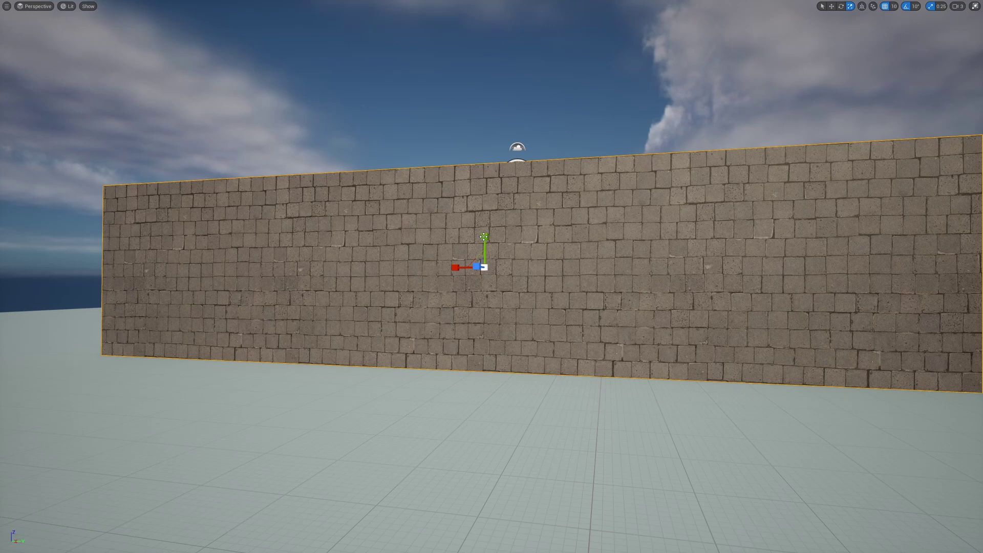
{"action": "mouse_move", "coordinate": [484, 237]}
{"action": "left_mouse_down"}
{"action": "mouse_move", "coordinate": [484, 205]}
{"action": "mouse_move", "coordinate": [489, 235]}
{"action": "left_mouse_up"}
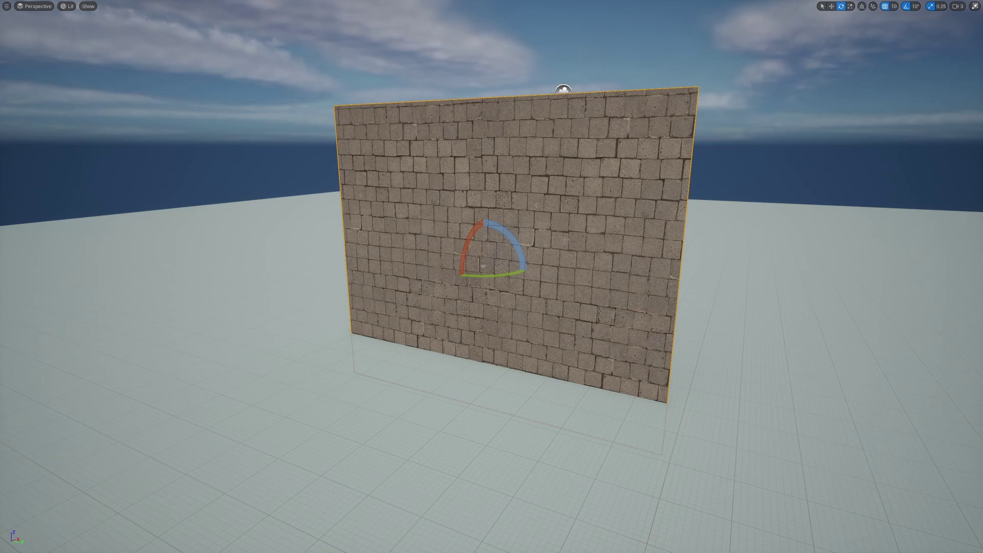
Rotate the wall around Z past 70° until its texture streaks, then reframe the view on it.
{"action": "left_click_drag", "start_coordinate": [476, 275], "coordinate": [430, 271]}
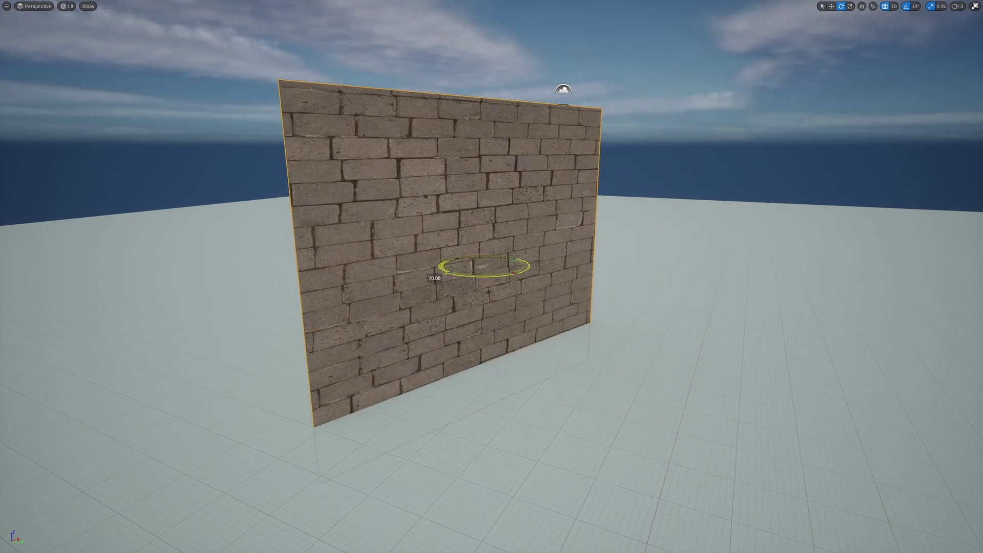
{"action": "left_click_drag", "start_coordinate": [430, 271], "coordinate": [513, 318]}
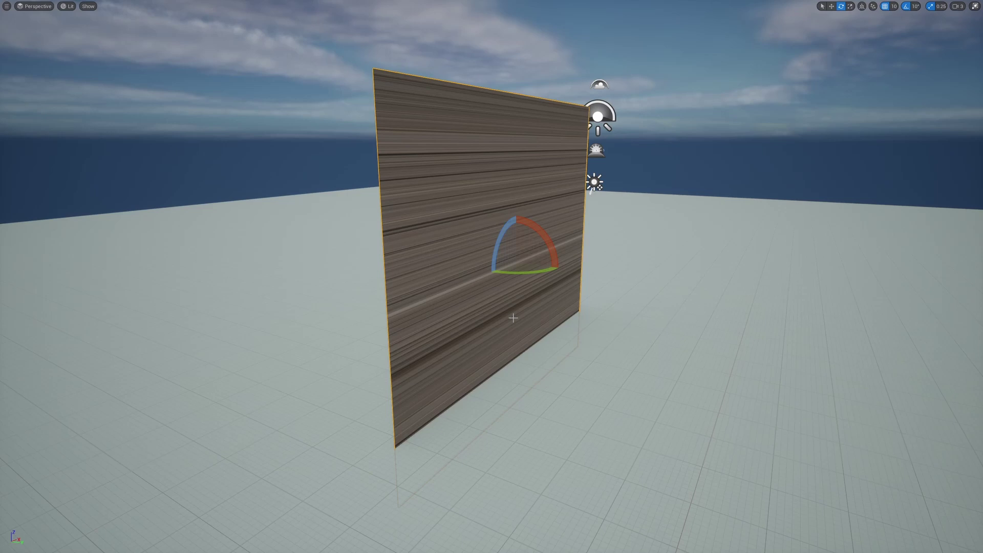
{"action": "right_click_drag", "start_coordinate": [513, 318], "coordinate": [436, 316]}
{"action": "key", "text": "s"}
{"action": "right_click_drag", "start_coordinate": [700, 344], "coordinate": [700, 344]}
{"action": "key", "text": "w"}
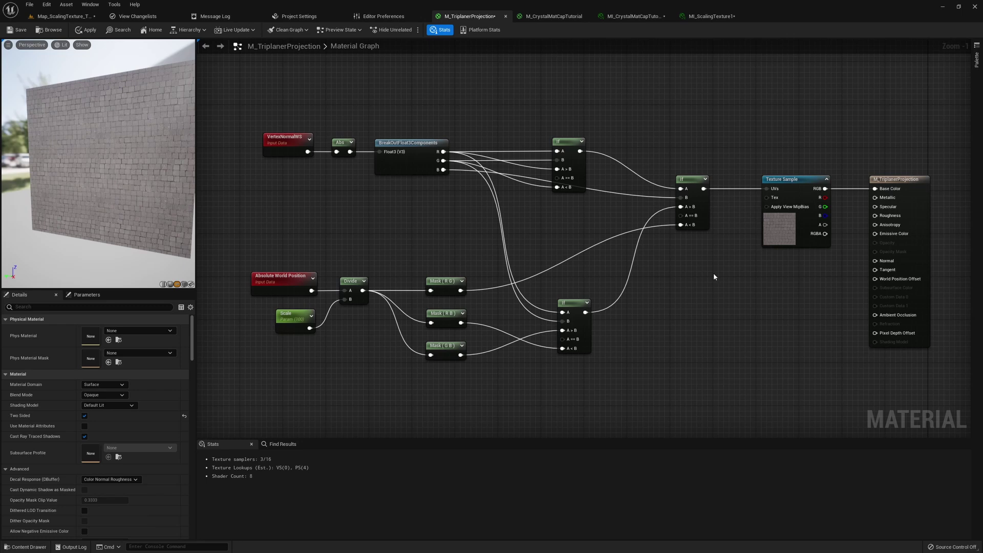
Inspect M_TriplanerProjection by selecting its two If nodes and three Mask nodes.
{"action": "left_click_drag", "start_coordinate": [569, 141], "coordinate": [579, 141]}
{"action": "left_click_drag", "start_coordinate": [548, 109], "coordinate": [732, 275]}
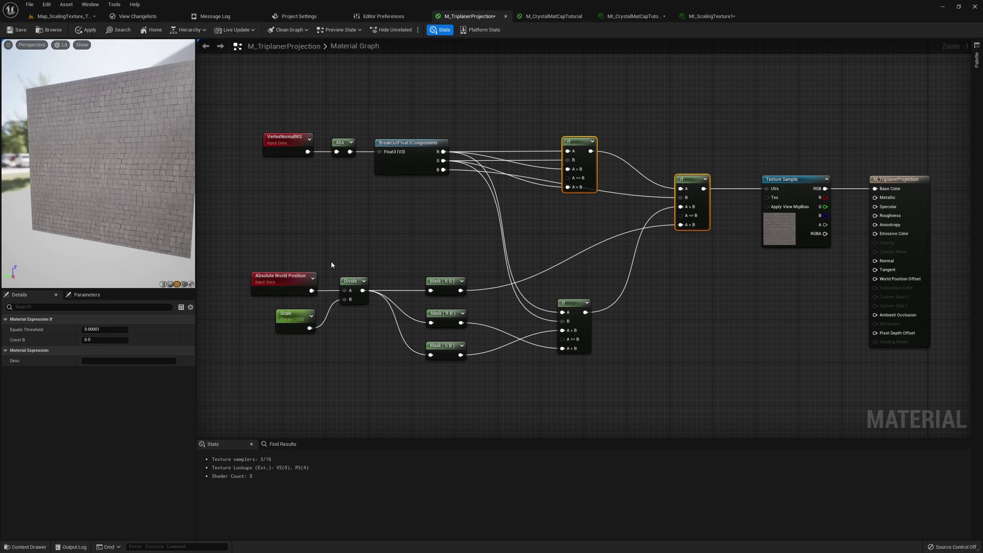
{"action": "left_click", "coordinate": [572, 303]}
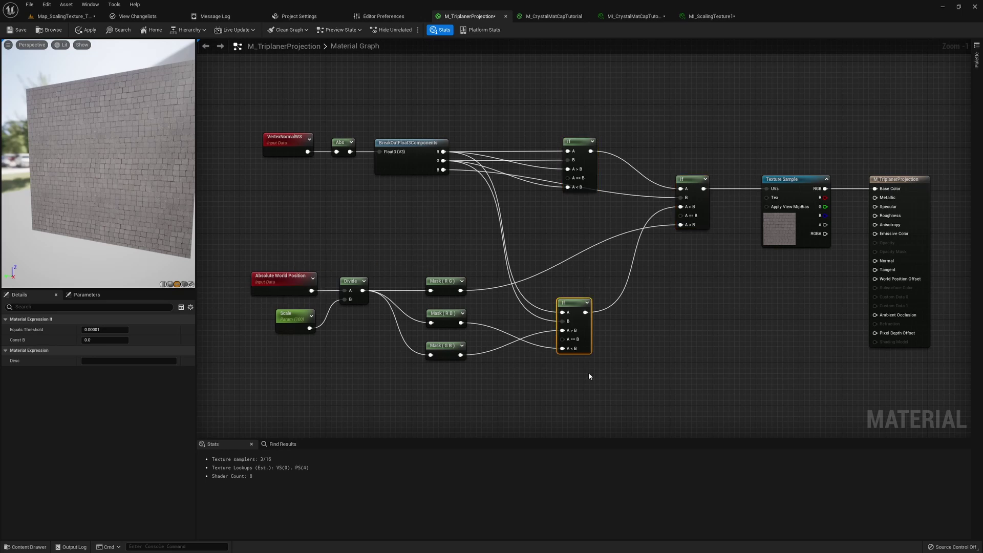
{"action": "left_click_drag", "start_coordinate": [390, 250], "coordinate": [504, 410]}
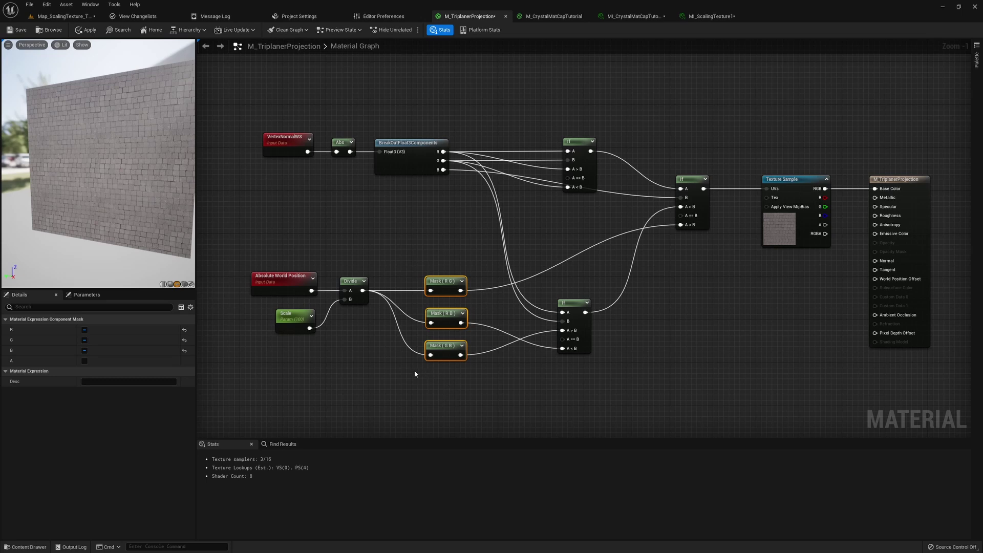
{"action": "left_click", "coordinate": [557, 380]}
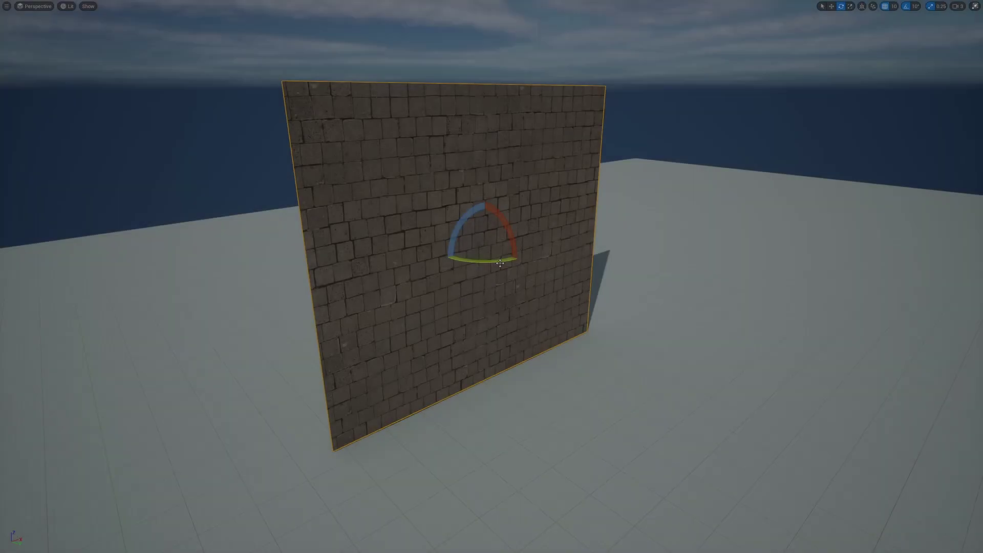
Rotate the wall to -90° around Z, orbit the view, then turn it another 20°.
{"action": "left_click_drag", "start_coordinate": [500, 263], "coordinate": [449, 245]}
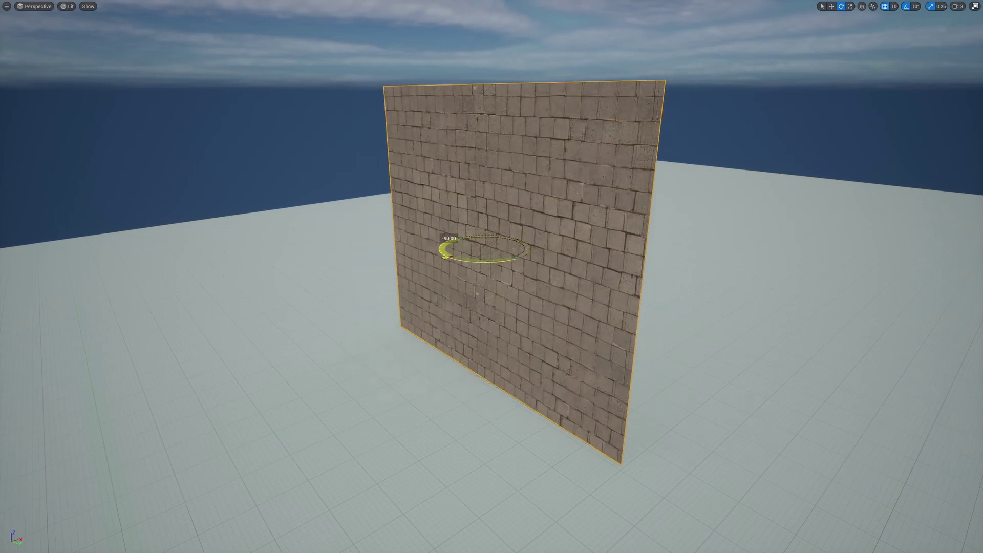
{"action": "left_click_drag", "start_coordinate": [471, 306], "coordinate": [522, 307], "text": "alt"}
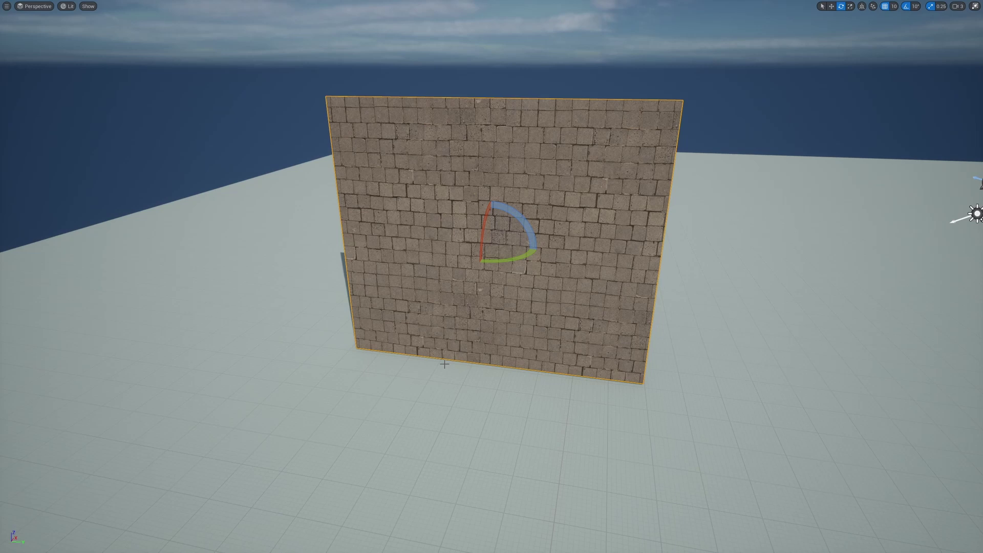
{"action": "left_click_drag", "start_coordinate": [484, 338], "coordinate": [584, 330], "text": "alt"}
{"action": "left_click_drag", "start_coordinate": [509, 330], "coordinate": [478, 367]}
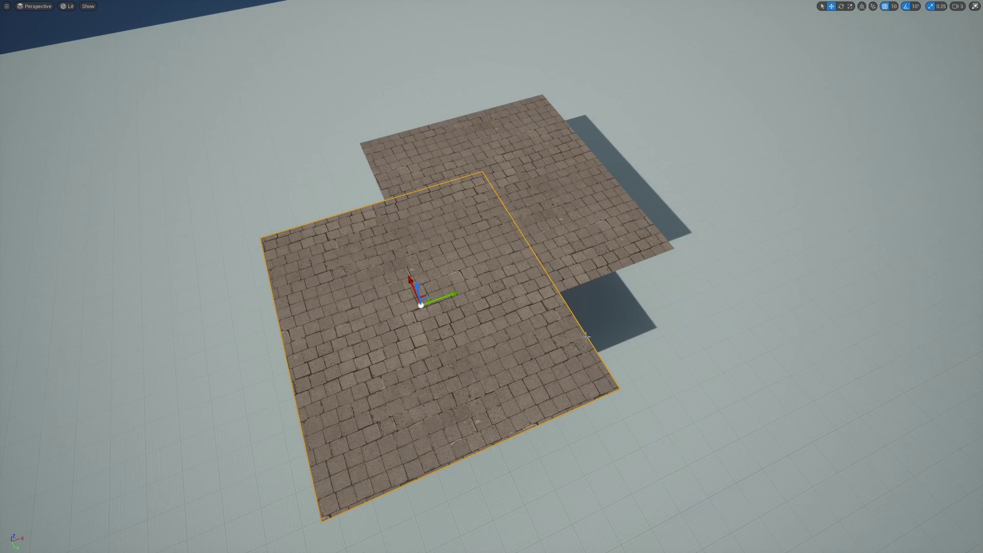
Slide the front floor plane along X to overlap the other, checking the seam in game view.
{"action": "left_click_drag", "start_coordinate": [413, 290], "coordinate": [357, 303]}
{"action": "key", "text": "g"}
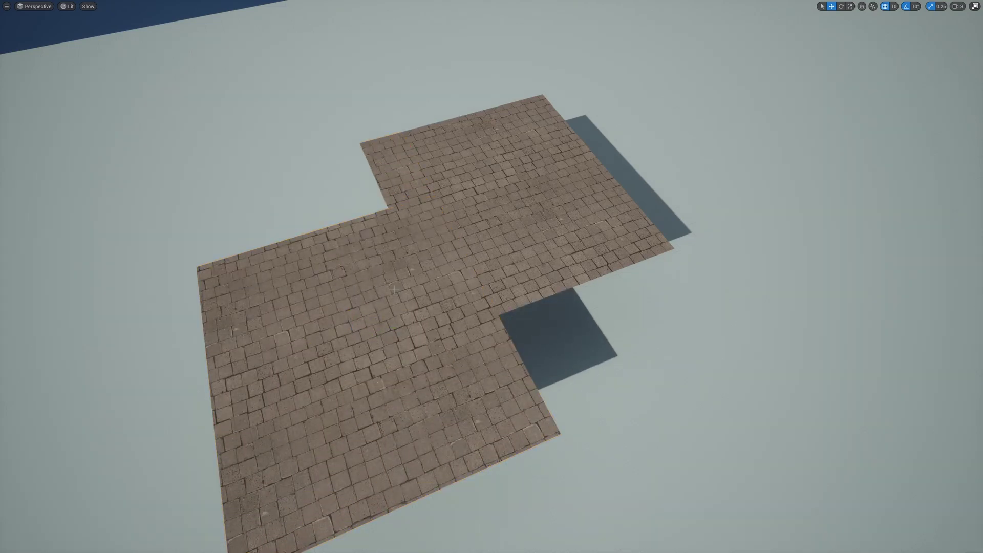
{"action": "key", "text": "g"}
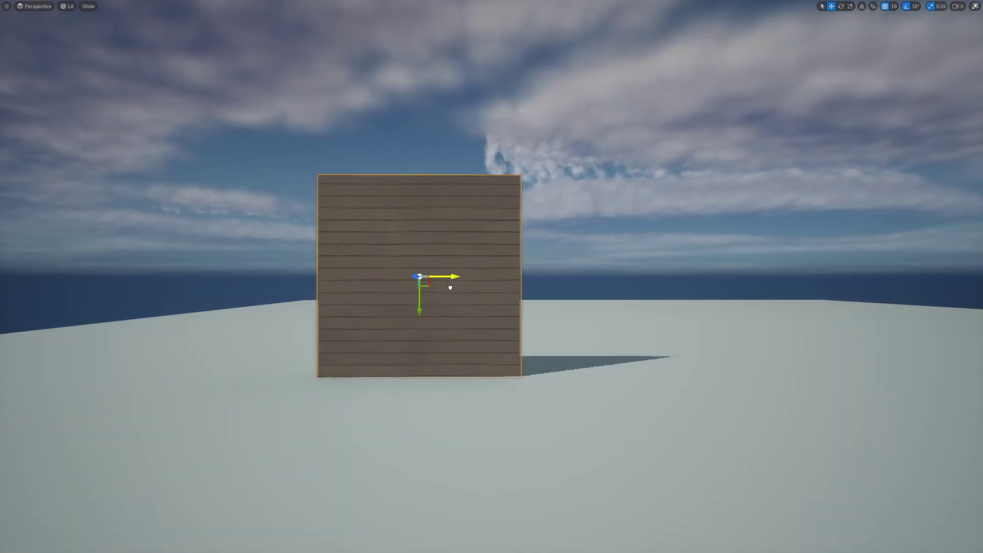
Slide the test wall along X and back, then sculpt a ridge and mound on the landscape.
{"action": "left_click_drag", "start_coordinate": [449, 279], "coordinate": [604, 277]}
{"action": "key", "text": "r"}
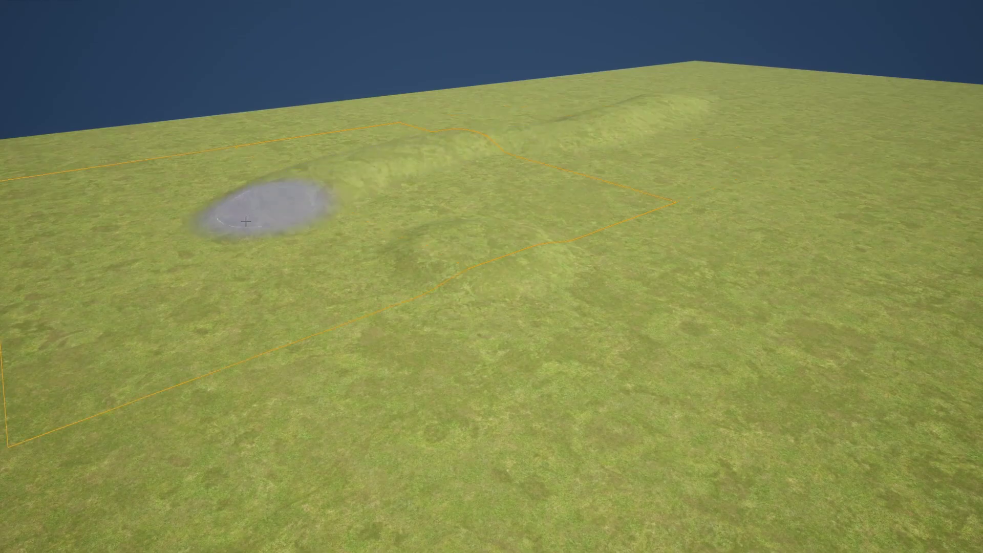
{"action": "mouse_move", "coordinate": [268, 208]}
{"action": "left_mouse_down"}
{"action": "mouse_move", "coordinate": [241, 368]}
{"action": "mouse_move", "coordinate": [360, 293]}
{"action": "mouse_move", "coordinate": [446, 305]}
{"action": "mouse_move", "coordinate": [496, 377]}
{"action": "mouse_move", "coordinate": [778, 253]}
{"action": "mouse_move", "coordinate": [727, 224]}
{"action": "mouse_move", "coordinate": [669, 163]}
{"action": "mouse_move", "coordinate": [698, 241]}
{"action": "mouse_move", "coordinate": [692, 220]}
{"action": "mouse_move", "coordinate": [556, 146]}
{"action": "mouse_move", "coordinate": [437, 157]}
{"action": "mouse_move", "coordinate": [477, 148]}
{"action": "mouse_move", "coordinate": [477, 167]}
{"action": "mouse_move", "coordinate": [566, 136]}
{"action": "left_mouse_up"}
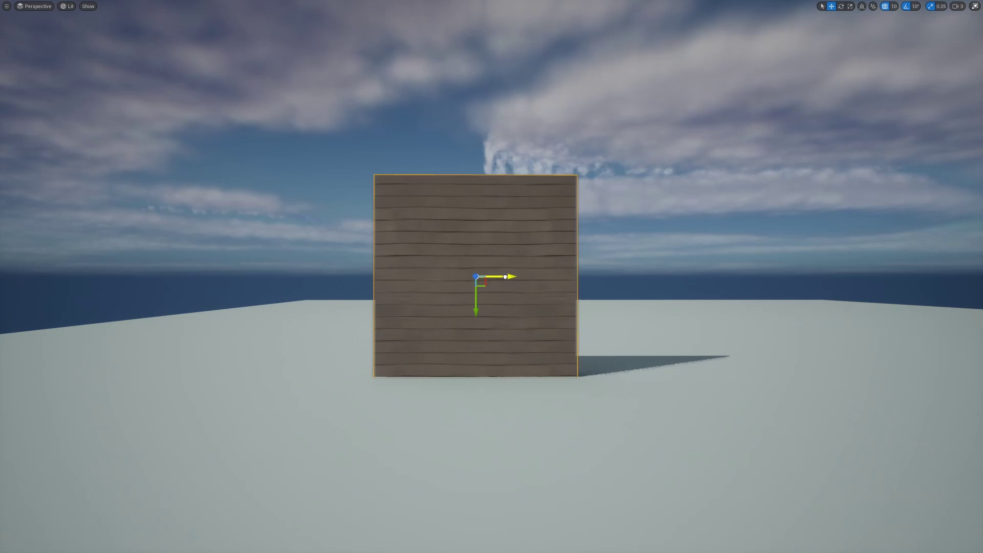
Shift the brick block left and scale it into a narrower, shorter wall piece.
{"action": "left_click_drag", "start_coordinate": [505, 277], "coordinate": [466, 276]}
{"action": "key", "text": "r"}
{"action": "left_click_drag", "start_coordinate": [520, 307], "coordinate": [519, 187]}
{"action": "left_click_drag", "start_coordinate": [518, 309], "coordinate": [518, 456]}
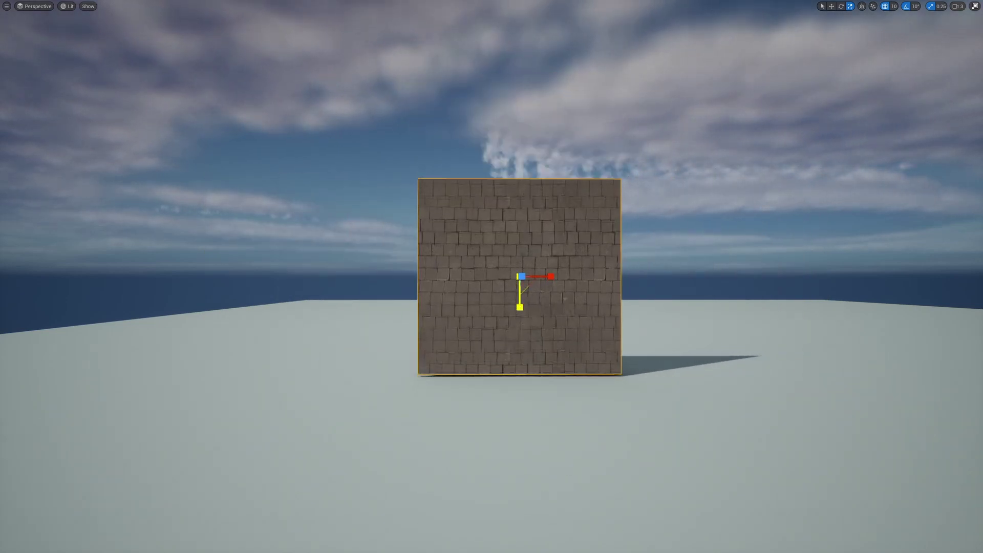
Duplicate the wall piece sideways and upward, moving the raised copy to the left.
{"action": "key", "text": "e"}
{"action": "key", "text": "w"}
{"action": "left_click_drag", "start_coordinate": [550, 277], "coordinate": [746, 277], "text": "alt"}
{"action": "left_click", "coordinate": [520, 277]}
{"action": "left_click_drag", "start_coordinate": [713, 307], "coordinate": [695, 189], "text": "alt"}
{"action": "left_click_drag", "start_coordinate": [748, 164], "coordinate": [441, 162]}
Reselect the raised block and lower wall sections to check the bricks line up across pieces.
{"action": "key", "text": "Escape"}
{"action": "left_click", "coordinate": [660, 169]}
{"action": "left_click", "coordinate": [529, 302]}
{"action": "left_click", "coordinate": [714, 310]}
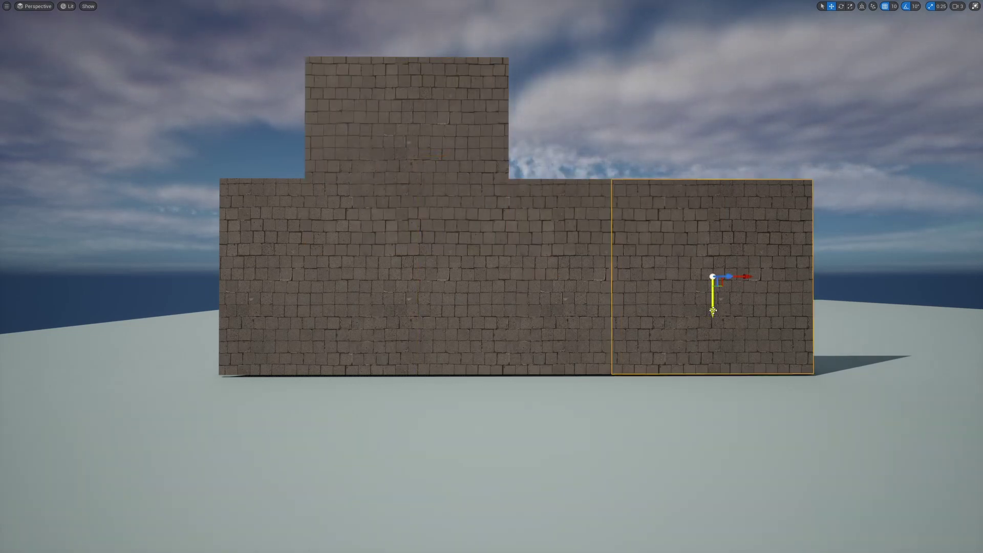